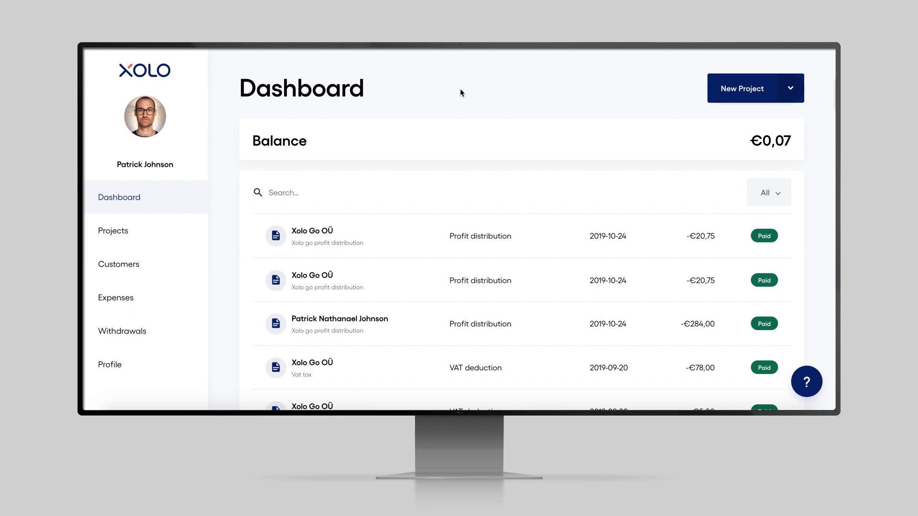
Start a new project and open the Add customer form without picking an existing customer.
left_click(749, 89)
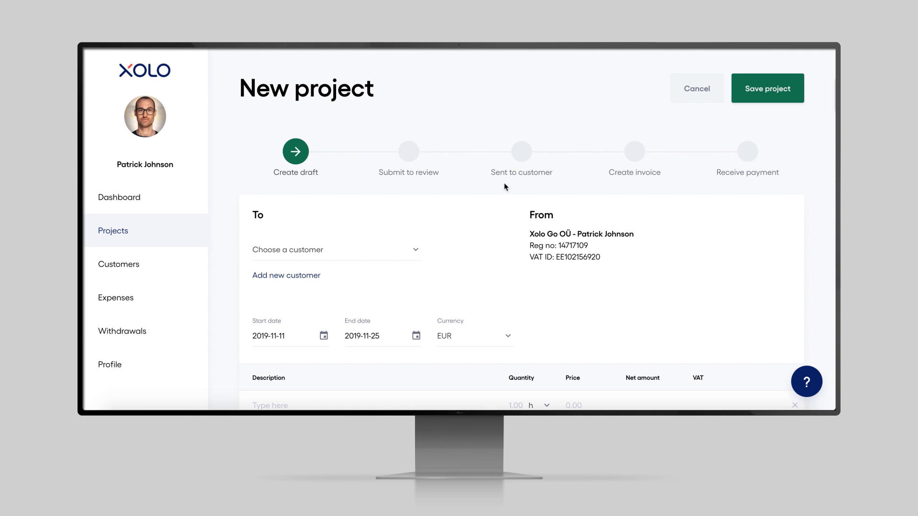
left_click(415, 251)
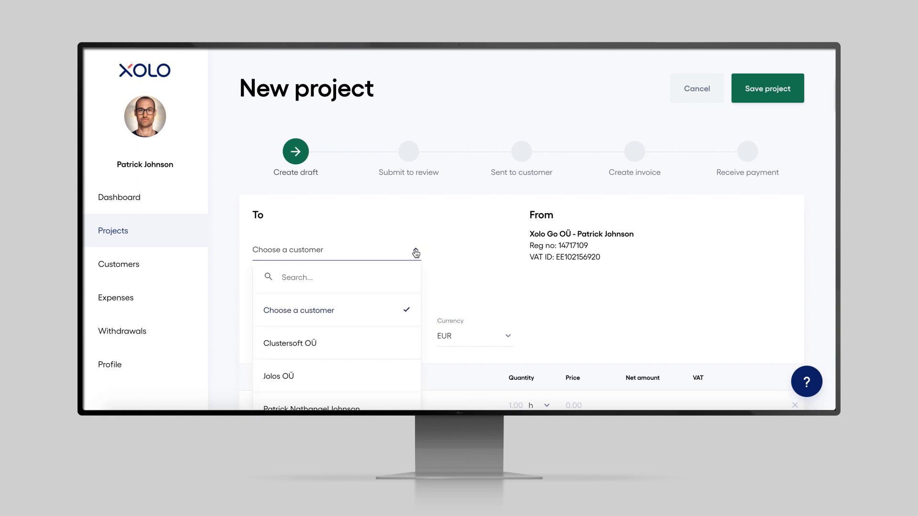
left_click(416, 252)
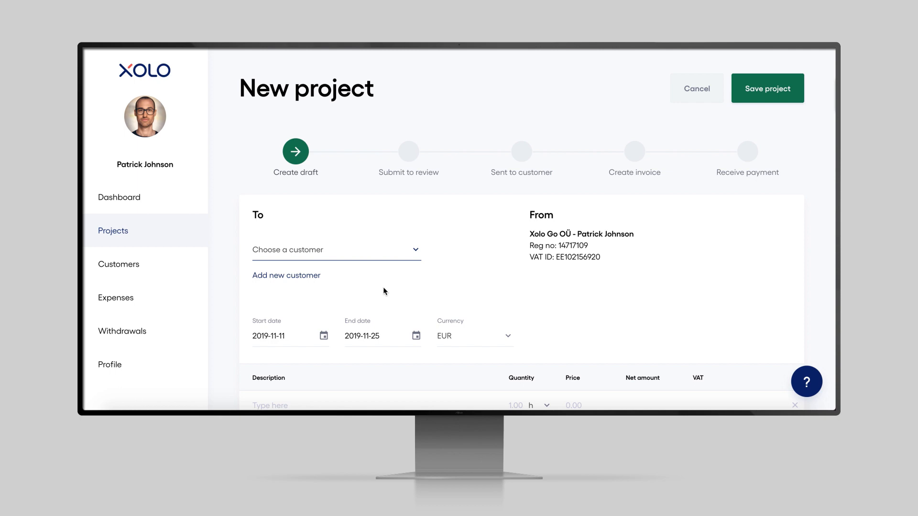
left_click(303, 277)
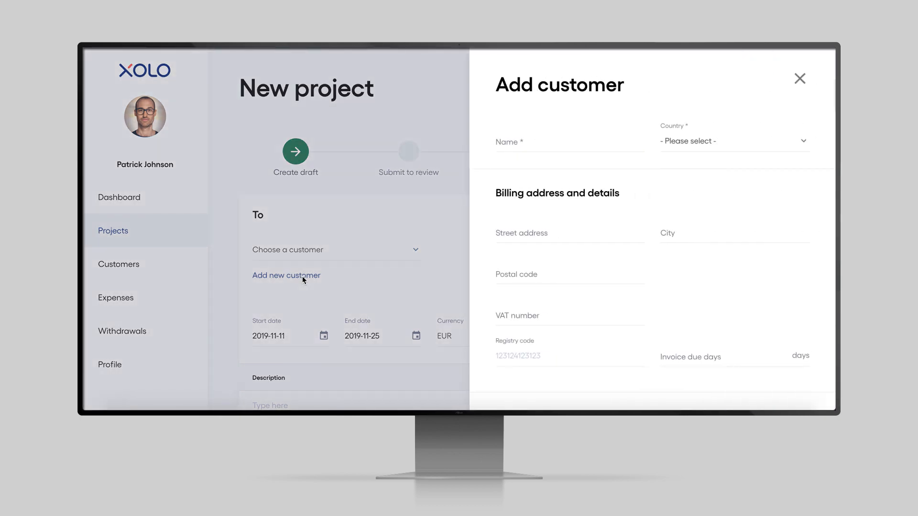
Enter customer Demo Company, located in Berlin, Germany, and paste its VAT number.
left_click(523, 137)
type("Demo Company")
left_click(707, 141)
type("germ")
left_click(670, 200)
left_click(541, 234)
left_click(689, 236)
type("Berlin")
key("Tab")
key("Tab")
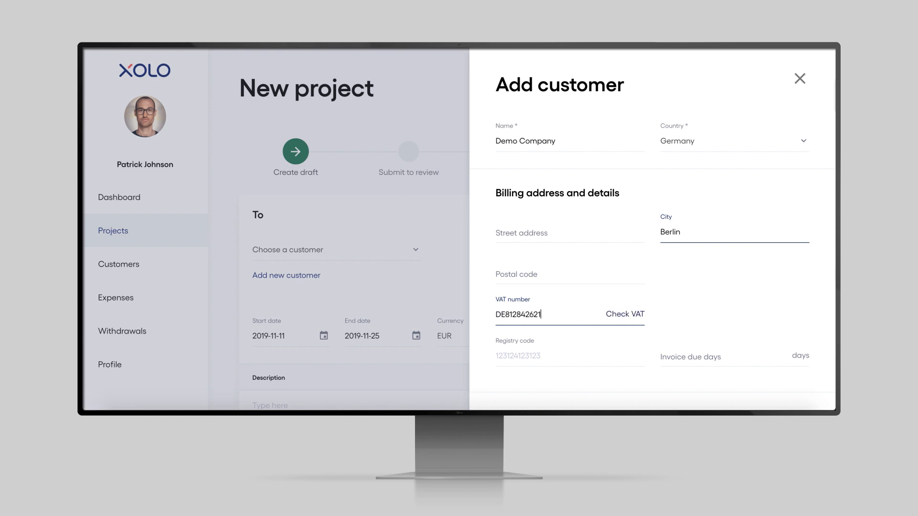
Fill in the contact's e-mail and contact person name, then save the new customer.
scroll(797, 309, "down", 3)
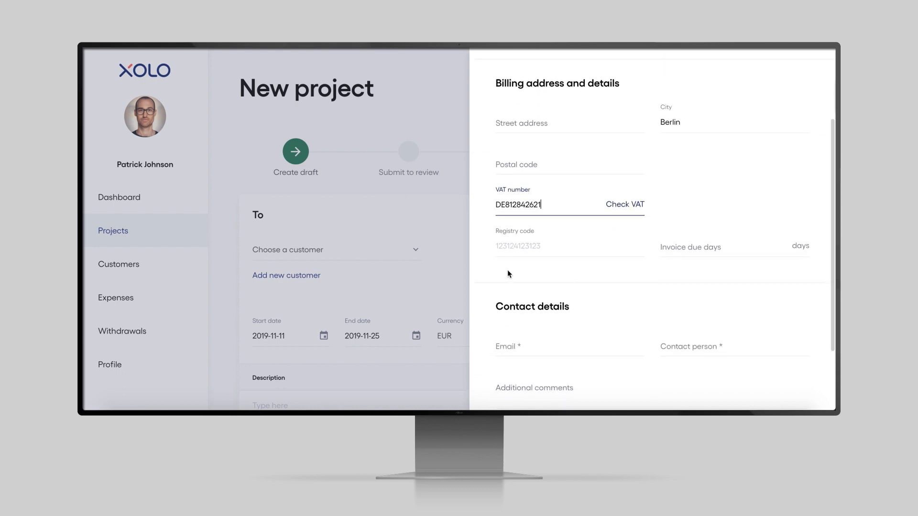
scroll(573, 277, "down", 2)
left_click(535, 261)
key("Tab")
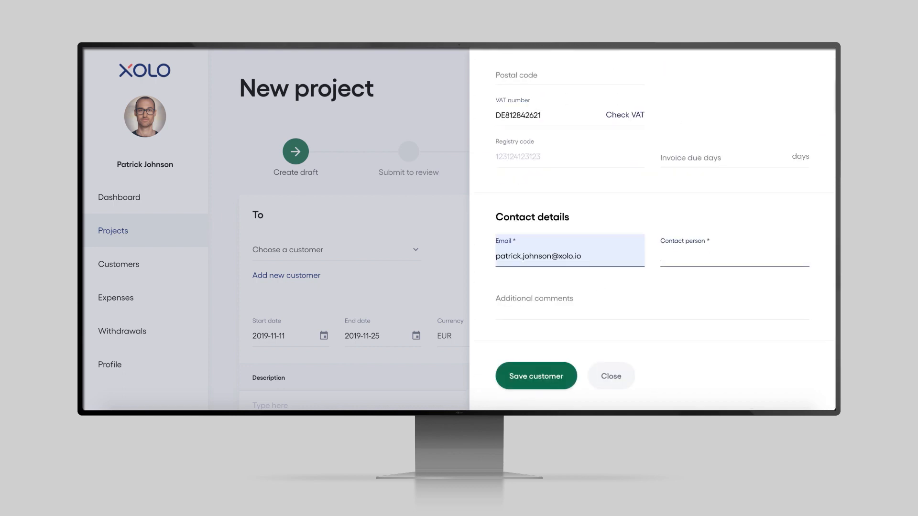
key("Down")
key("Return")
left_click(529, 376)
left_click(371, 347)
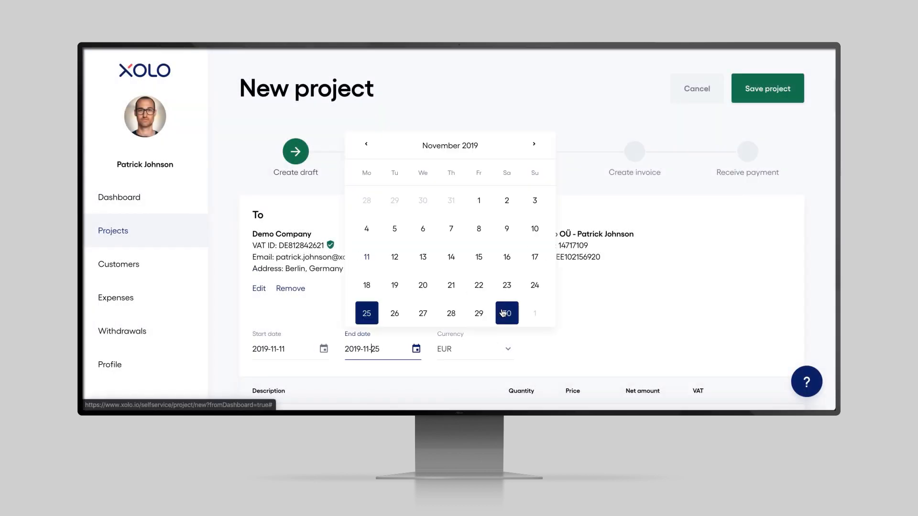
Set the project end date to 30 November 2019 and keep EUR as currency.
left_click(505, 313)
left_click(504, 352)
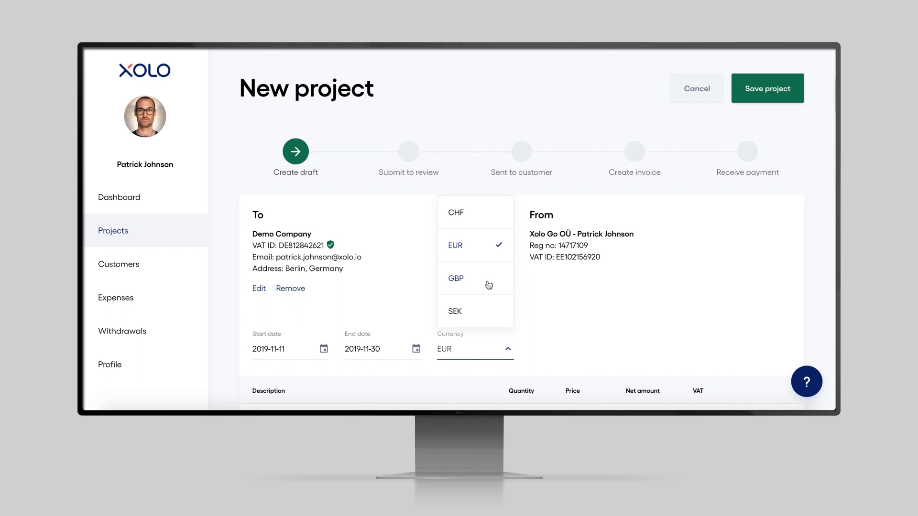
left_click(470, 253)
scroll(368, 278, "down", 4)
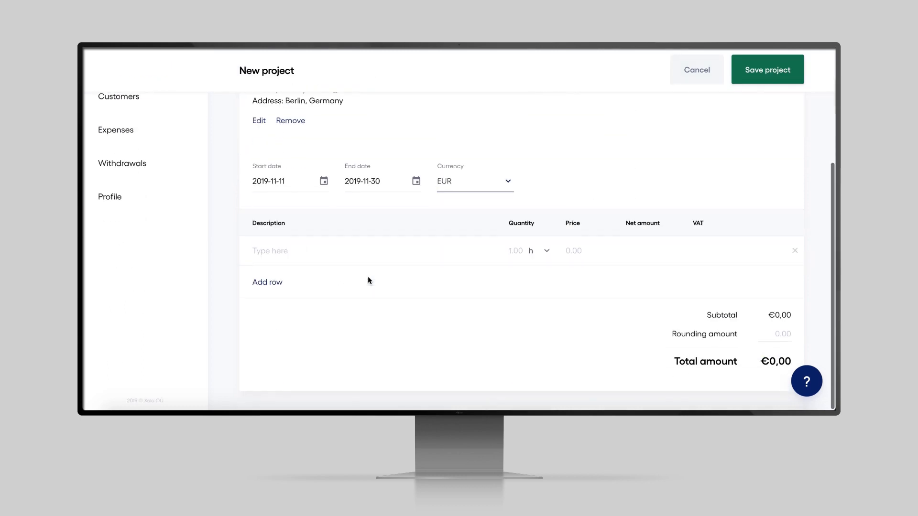
Add a Copywriting line item of 1 h at a price of 10.
left_click(329, 253)
type("Copywriting")
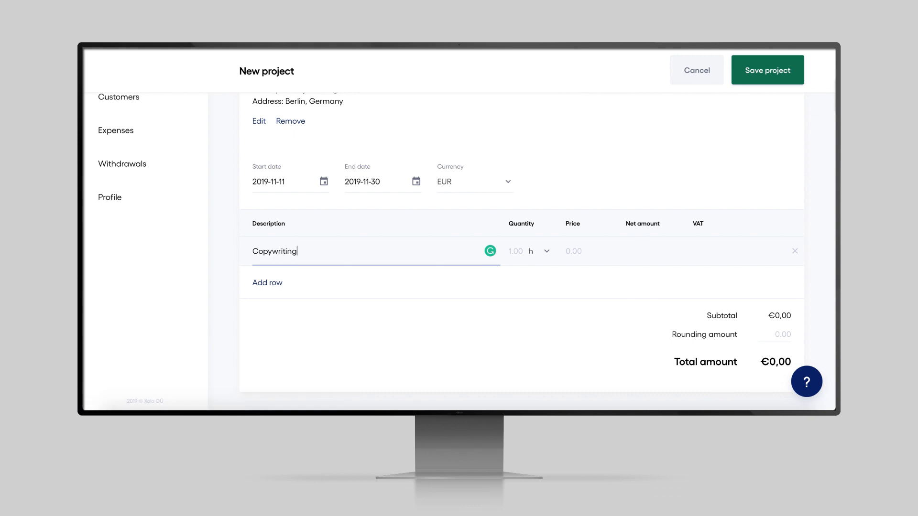
key("Tab")
type("1")
left_click(544, 256)
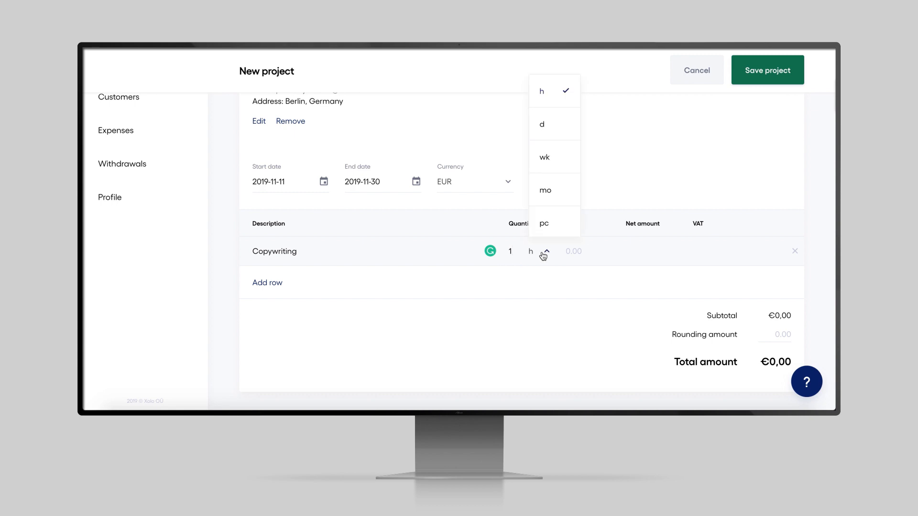
left_click(574, 251)
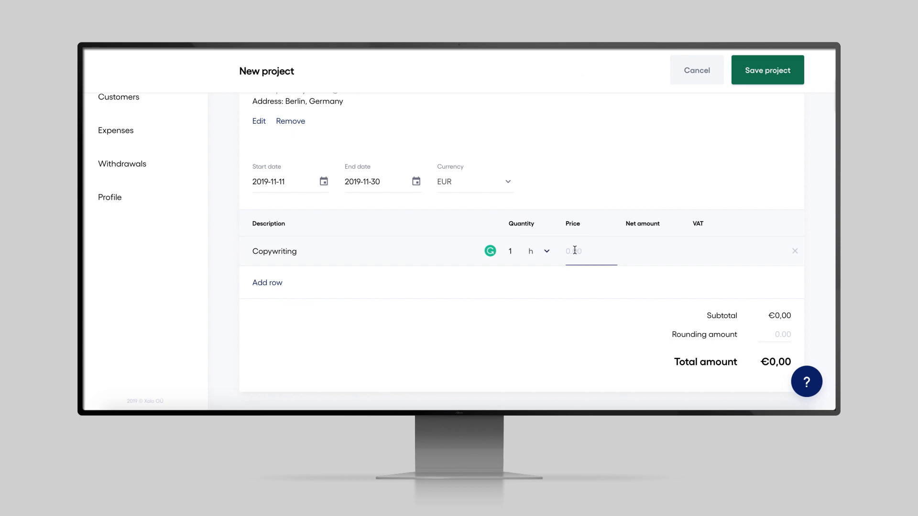
left_click(575, 251)
type("10")
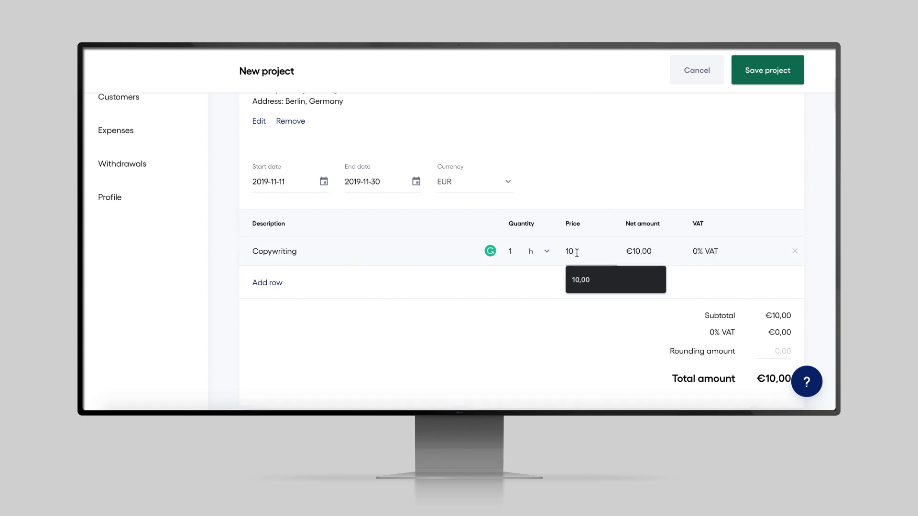
left_click(500, 301)
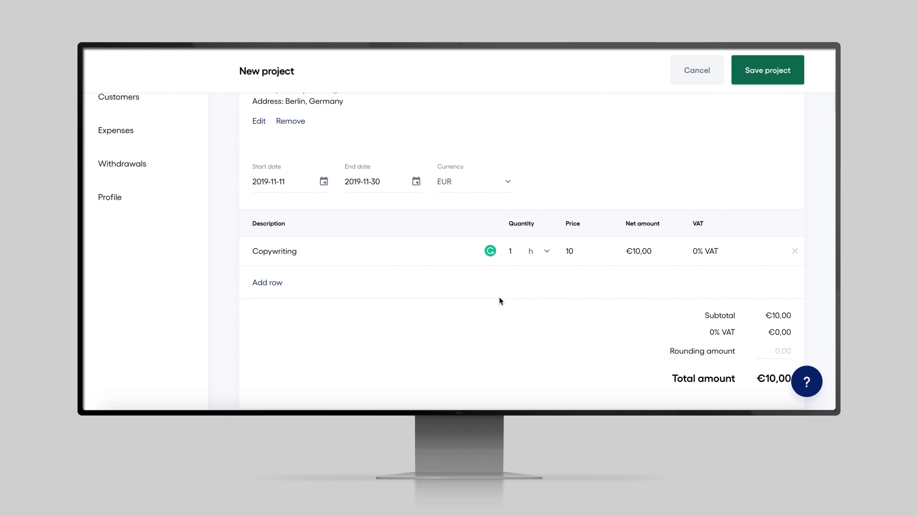
Save the project, submit it for review by e-mail, and dismiss the confirmation.
left_click(772, 82)
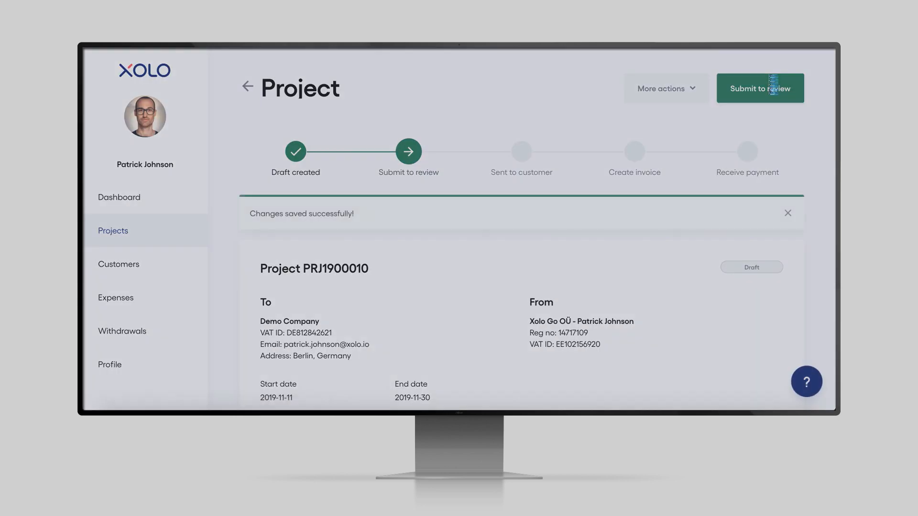
left_click(772, 84)
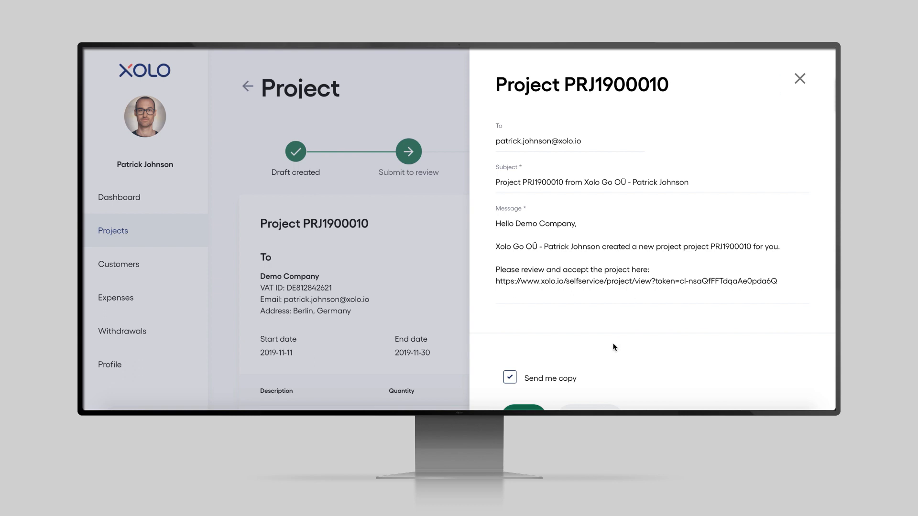
scroll(588, 346, "down", 1)
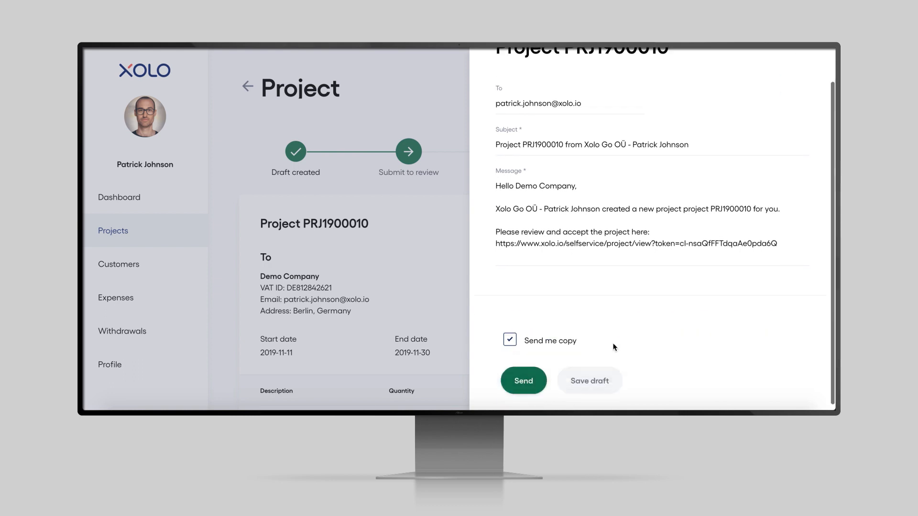
left_click(524, 376)
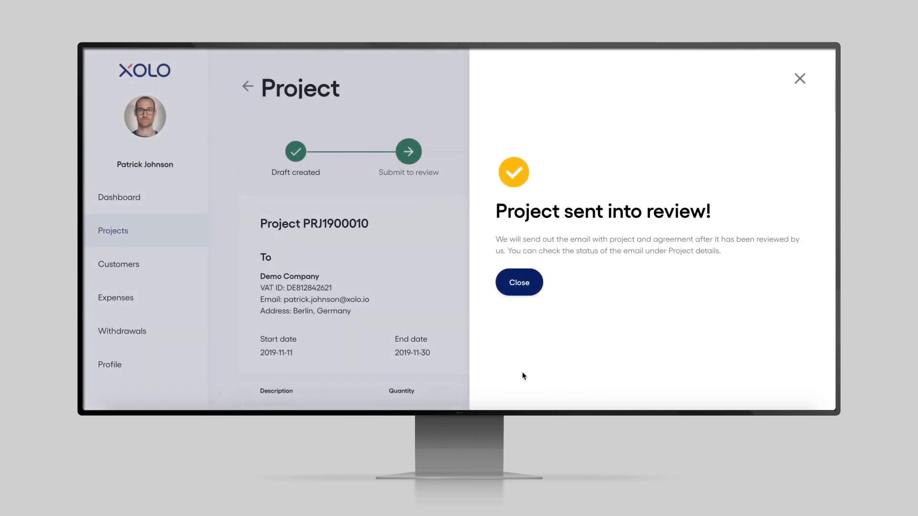
left_click(520, 284)
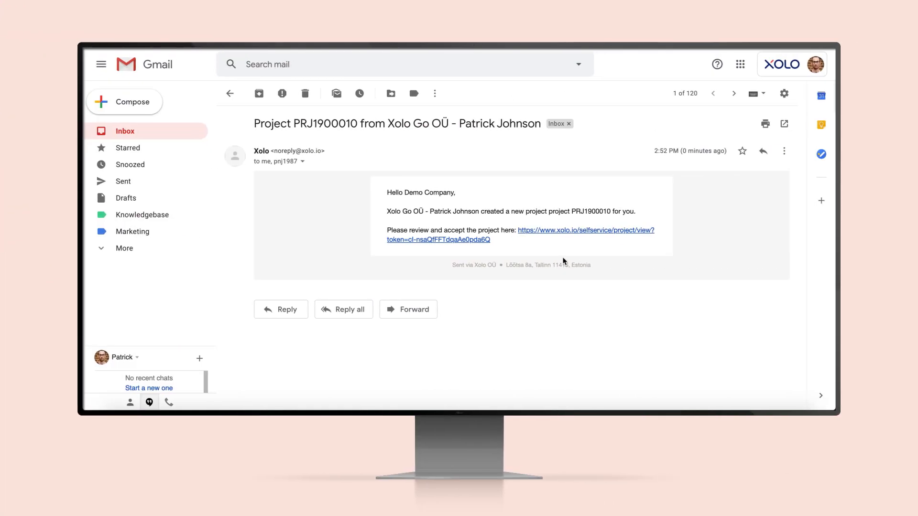
From the review e-mail, tick the representative and Service Contract boxes and accept project PRJ1900010.
left_click(560, 235)
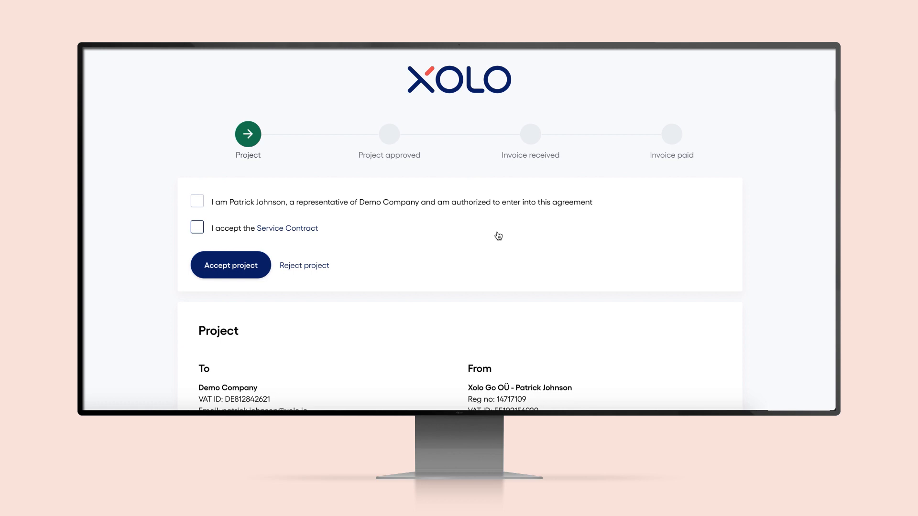
left_click(198, 201)
left_click(198, 230)
scroll(138, 230, "down", 5)
scroll(138, 229, "up", 5)
left_click(225, 266)
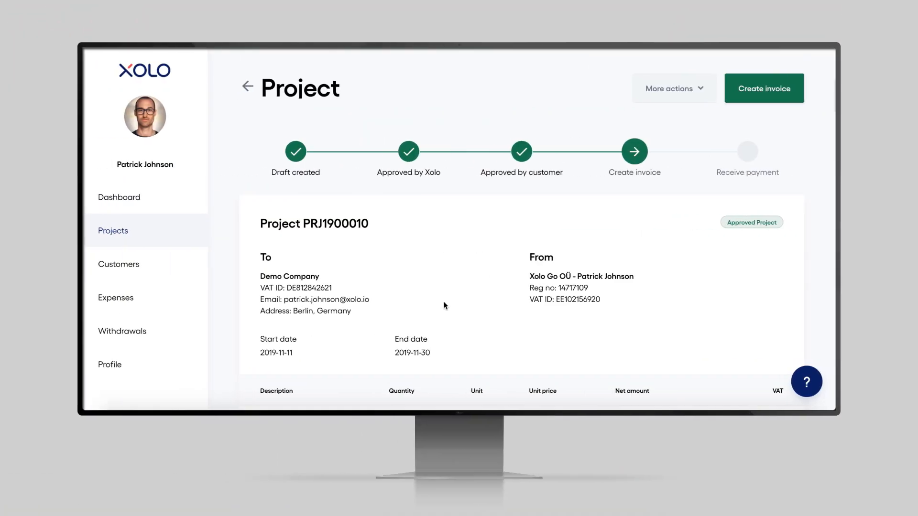
scroll(444, 306, "down", 4)
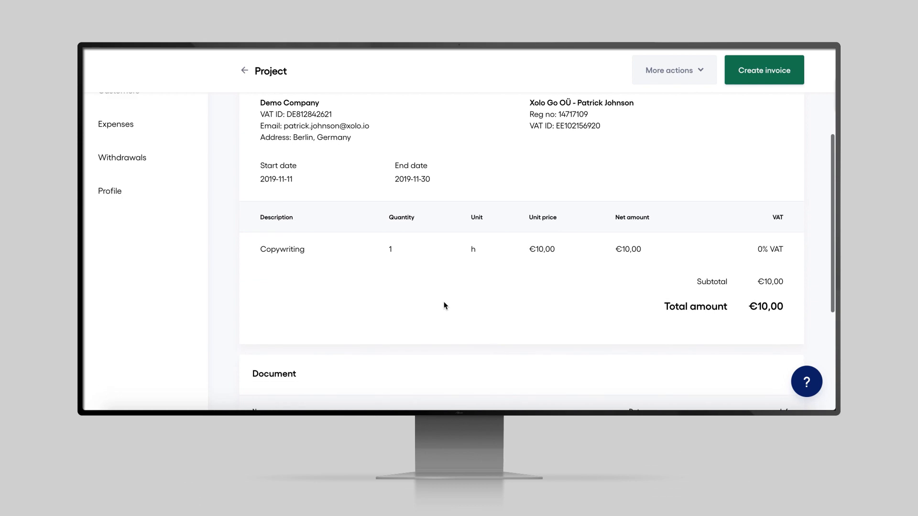
scroll(443, 306, "down", 1)
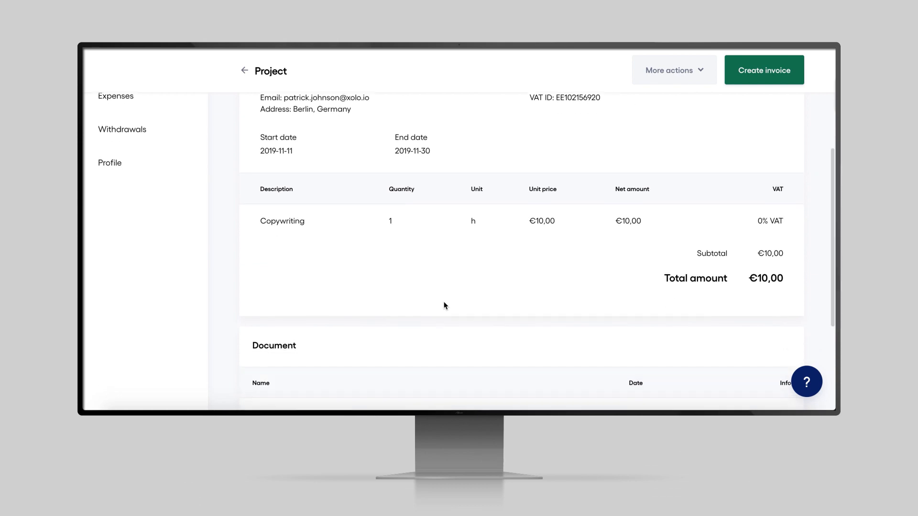
scroll(444, 306, "down", 2)
scroll(444, 306, "down", 2)
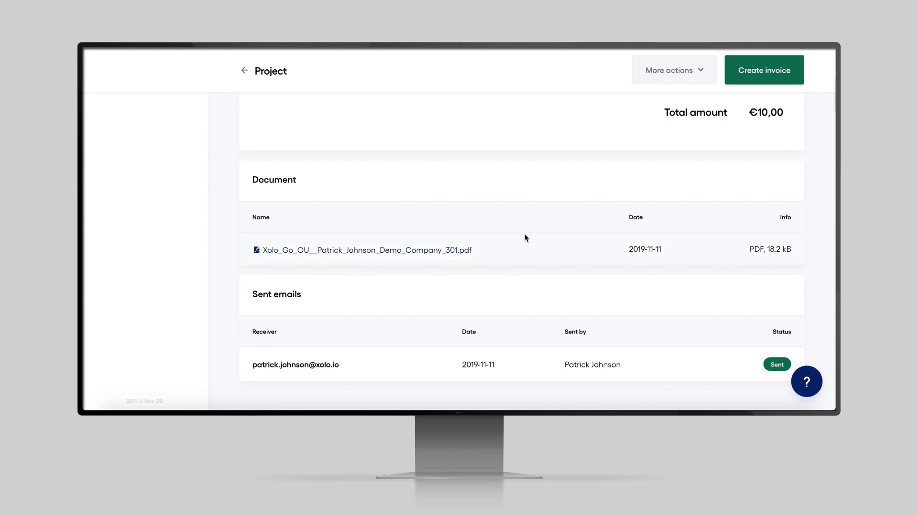
scroll(524, 237, "up", 10)
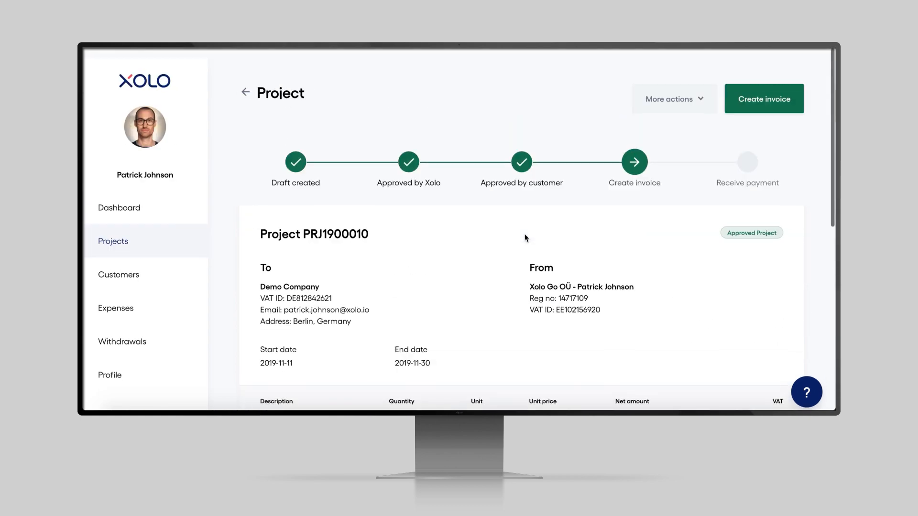
Create an invoice for the approved project, change its interest rate from 0,02 to 0, and save it.
left_click(759, 95)
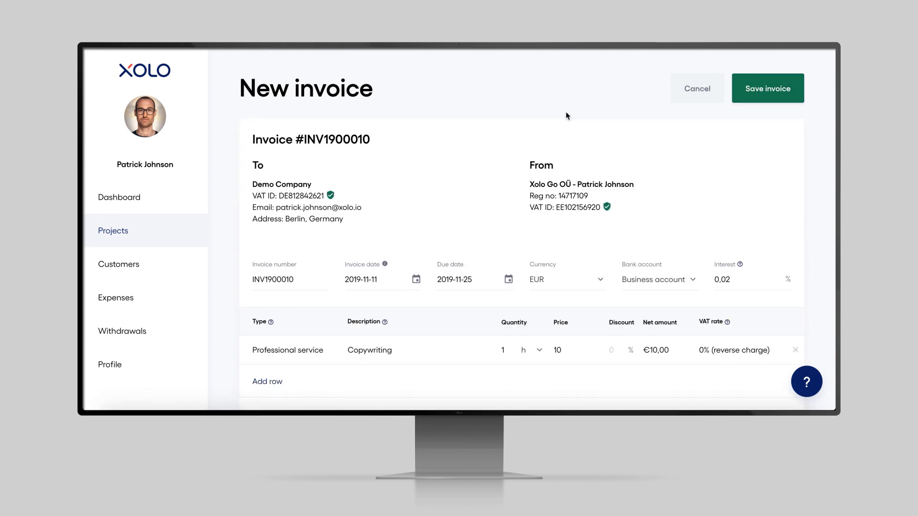
scroll(425, 192, "down", 1)
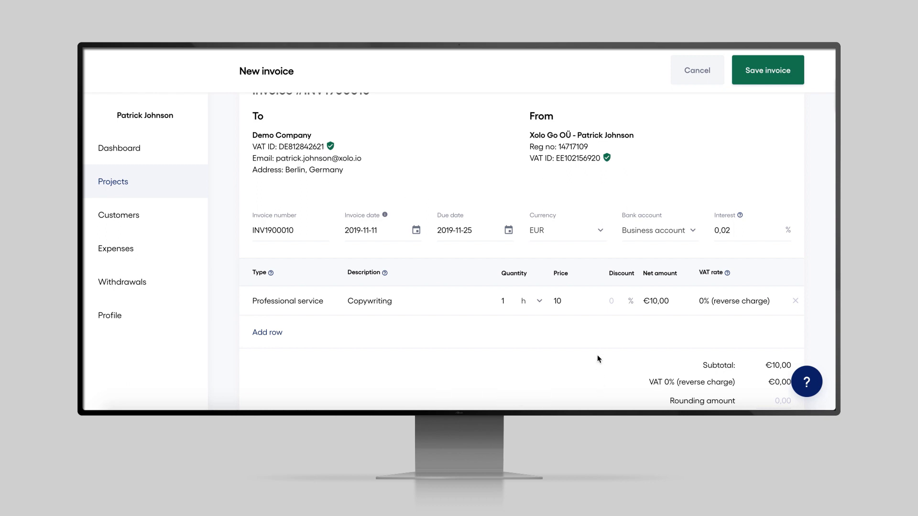
left_click(729, 230)
key("BackSpace")
type("0")
left_click(755, 165)
scroll(458, 347, "down", 3)
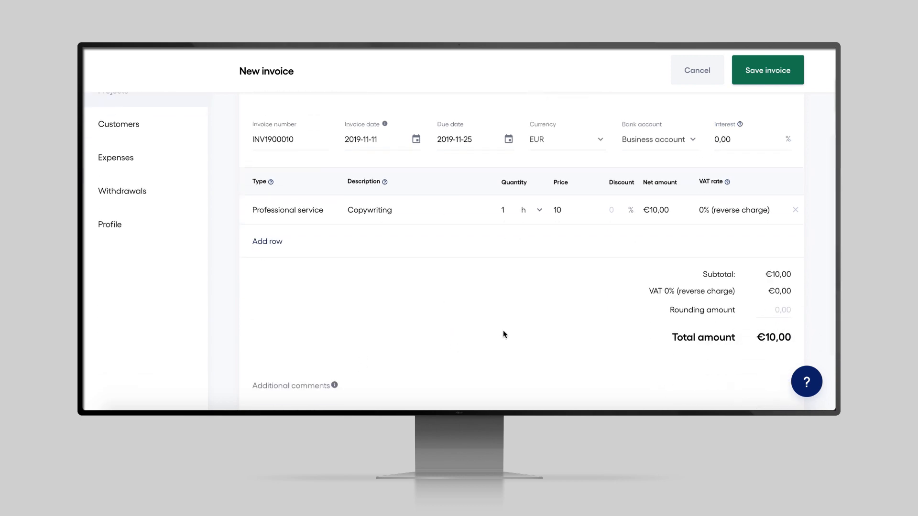
scroll(597, 329, "up", 4)
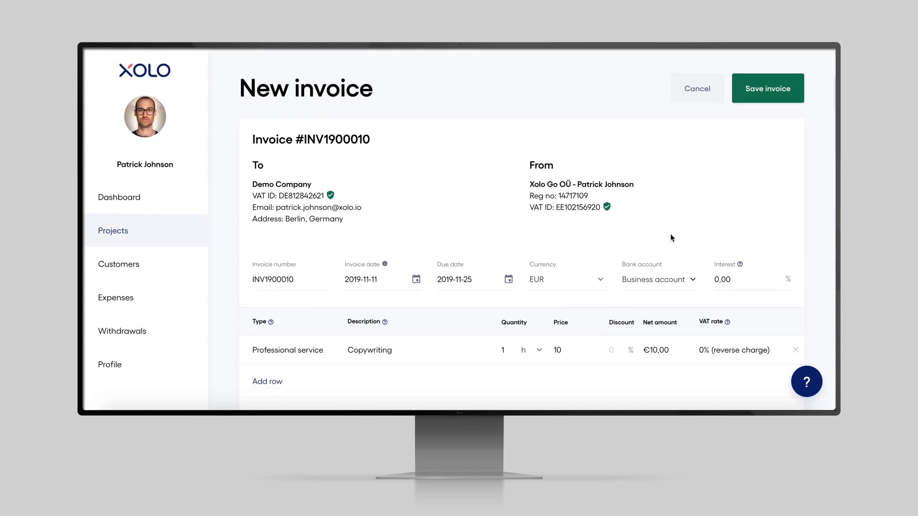
left_click(768, 89)
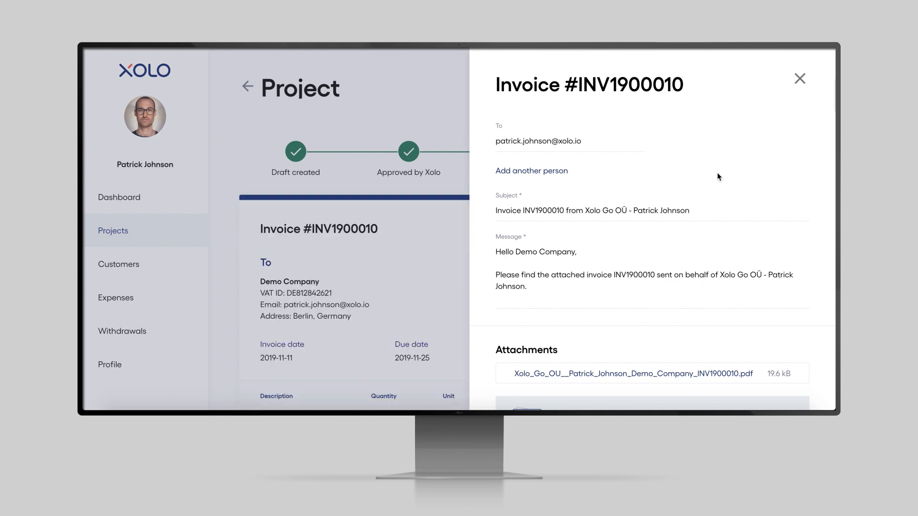
Send invoice INV1900010 with its PDF attachment to Demo Company by e-mail.
scroll(717, 176, "down", 3)
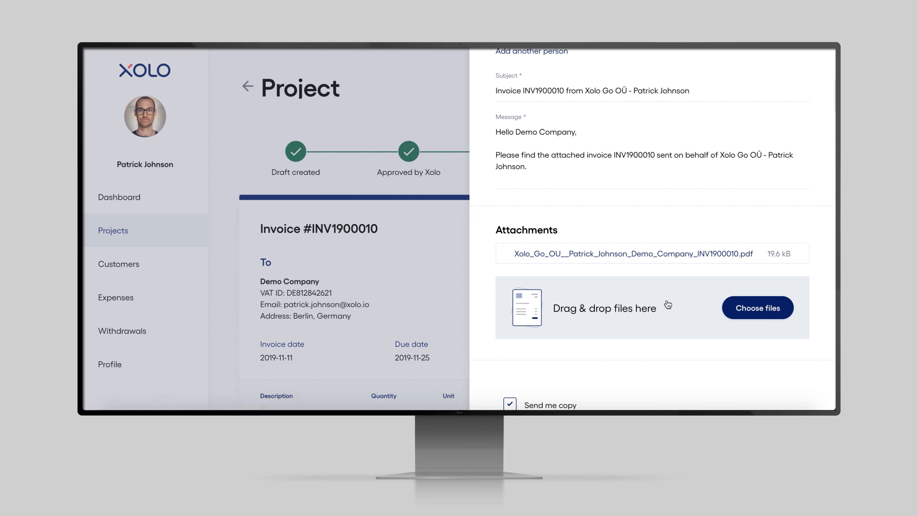
scroll(667, 305, "down", 2)
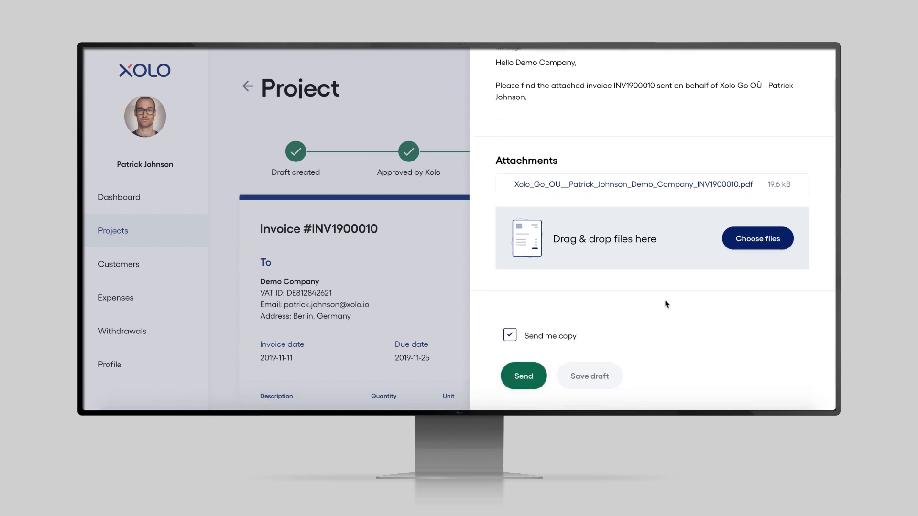
left_click(528, 377)
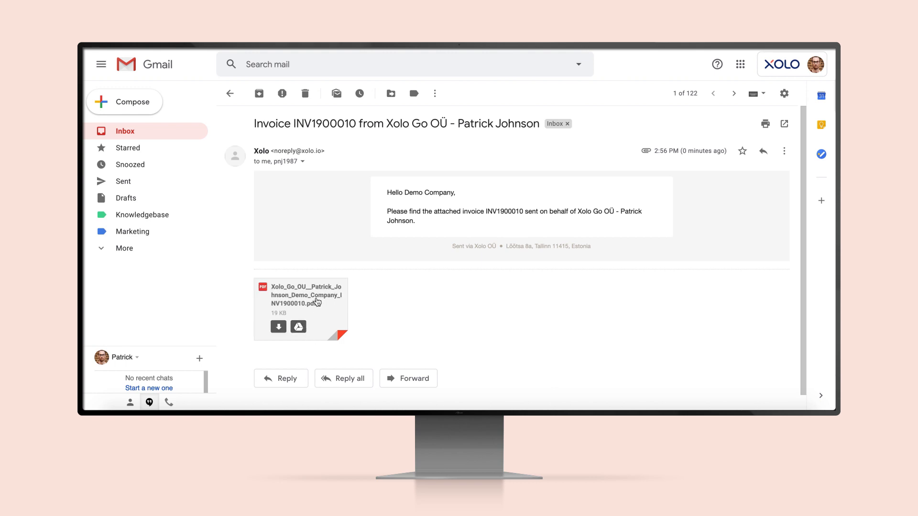
Preview the INV1900010 PDF attachment and scroll down to its 10,00 EUR total and bank details.
left_click(315, 300)
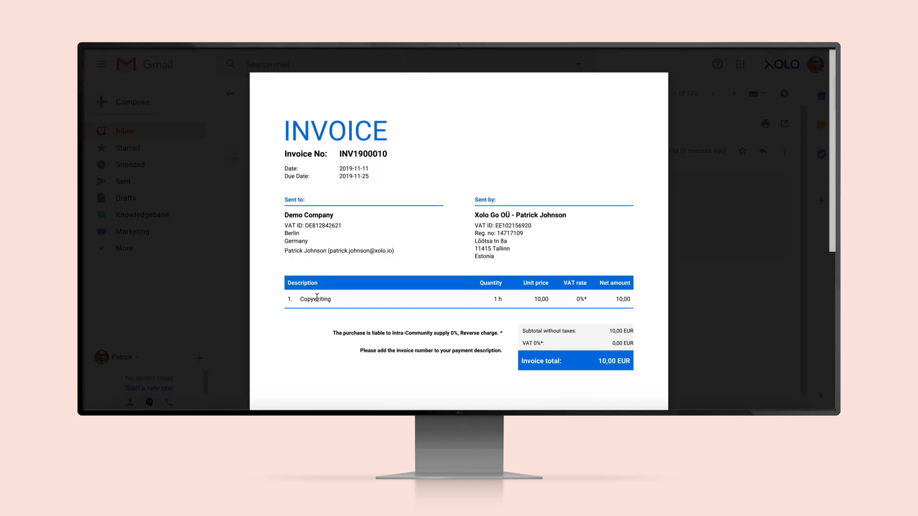
scroll(316, 297, "down", 5)
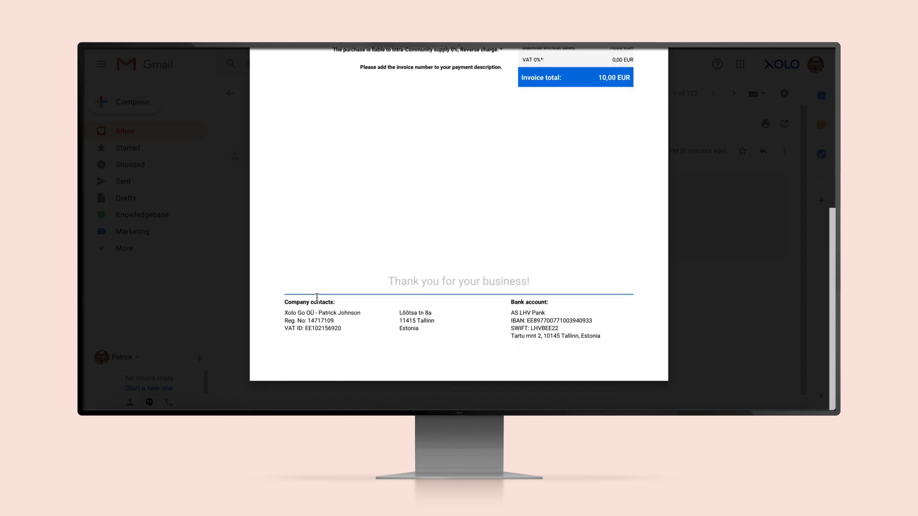